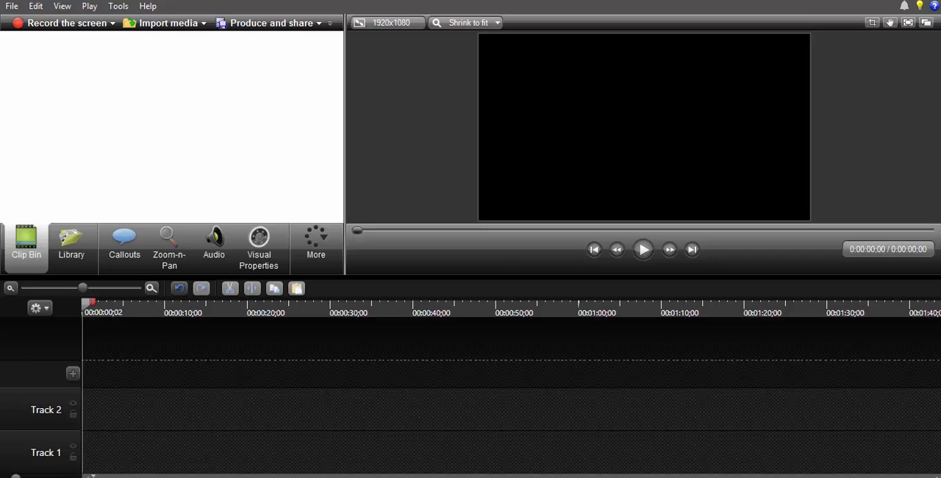
- Import chicken.mp4 from the New folder (2) window and place it at the start of Track 2
key(alt+Tab)
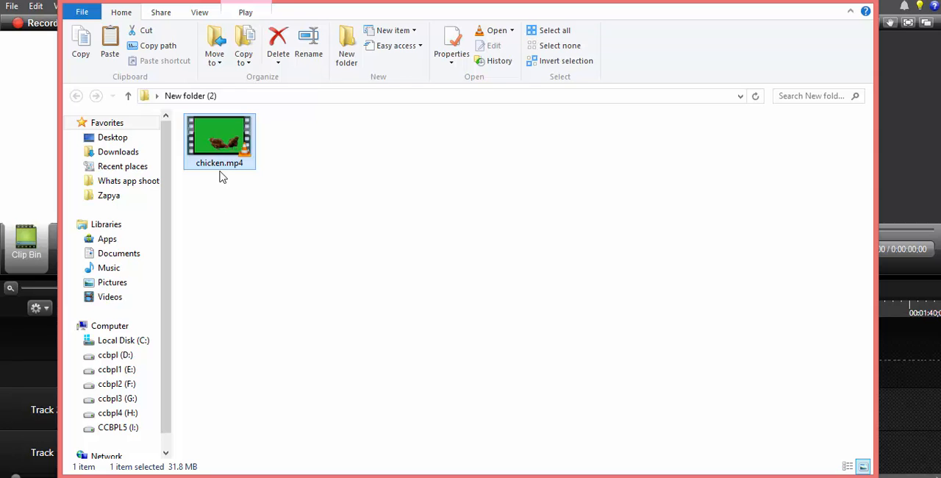
drag(204, 153, 40, 172)
click(812, 1)
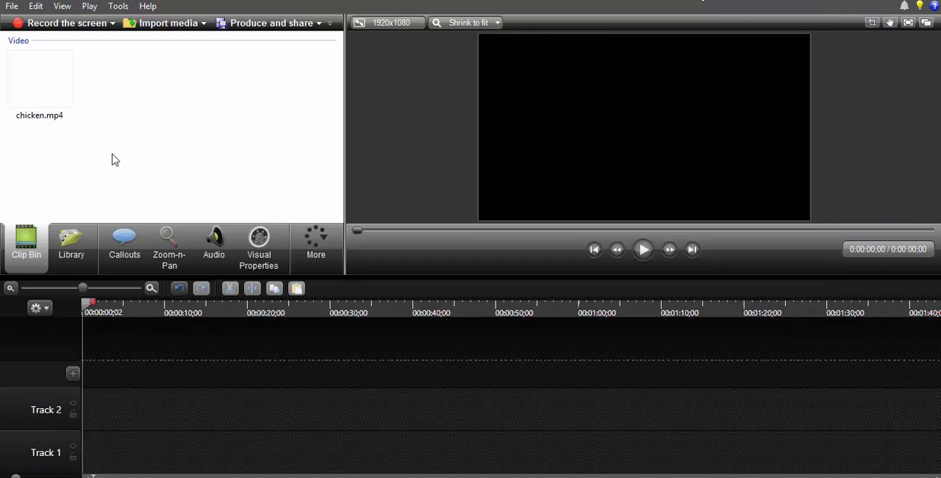
click(57, 103)
drag(109, 332, 108, 421)
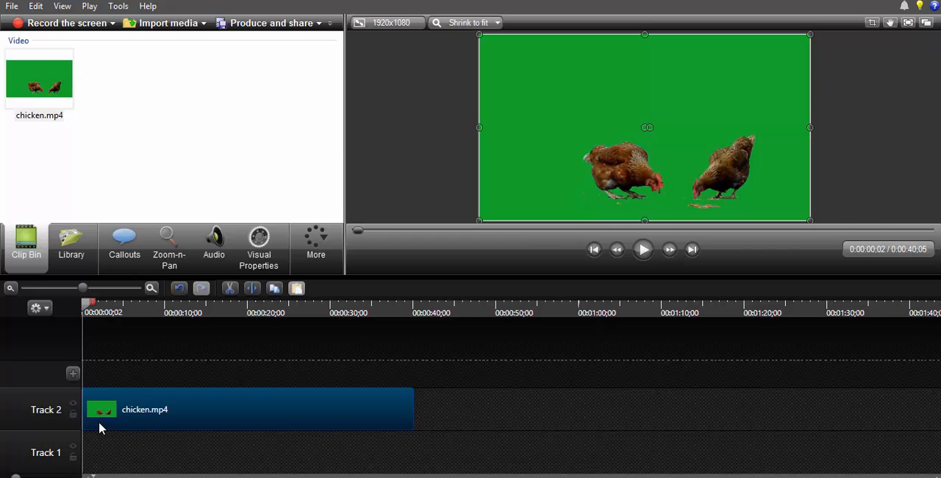
- Preview the chicken clip, then return the playhead to the start of the timeline
key(space)
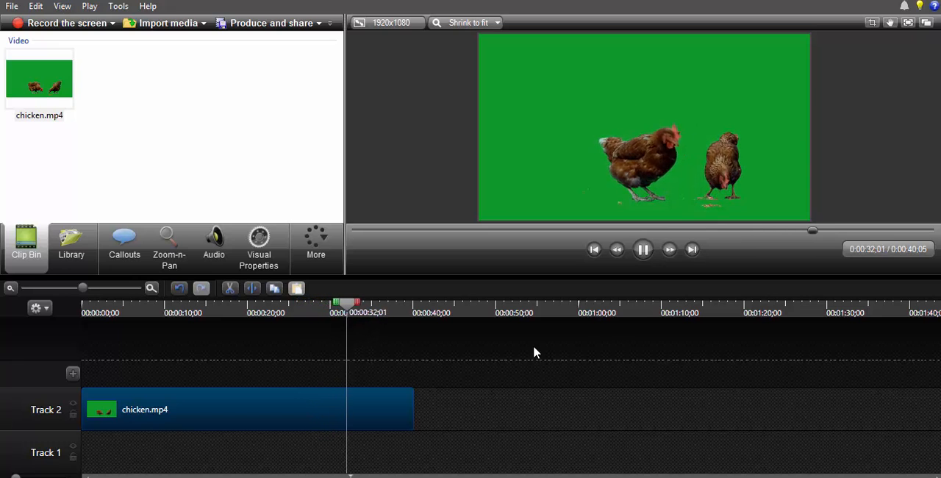
key(space)
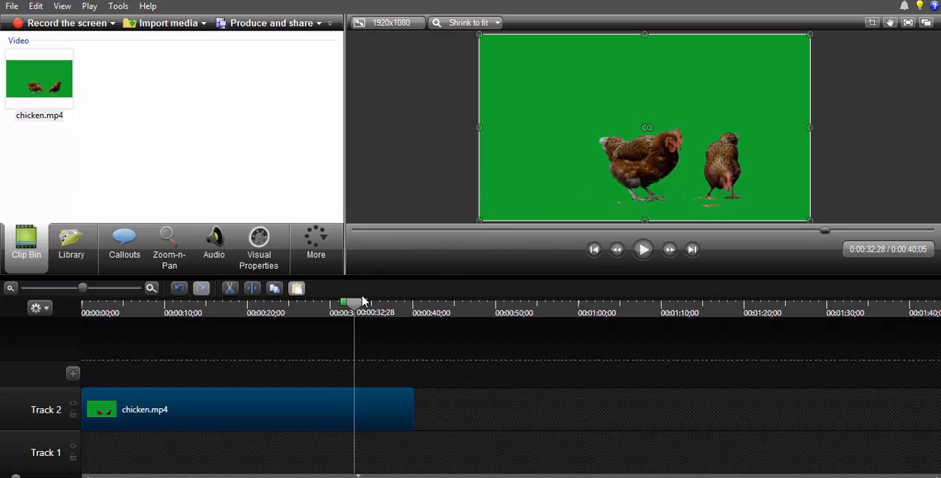
drag(354, 312, 96, 317)
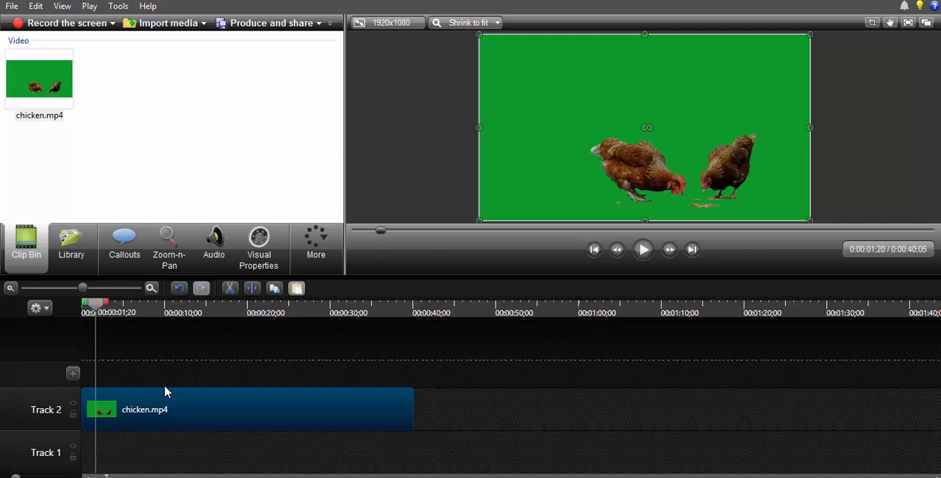
click(90, 312)
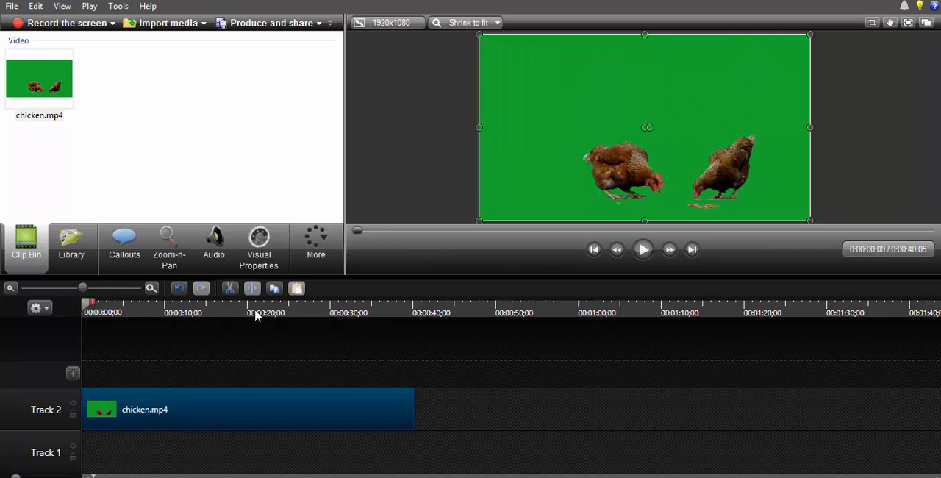
- Enable the Remove a color visual effect on the chicken clip to key out its green background
click(255, 264)
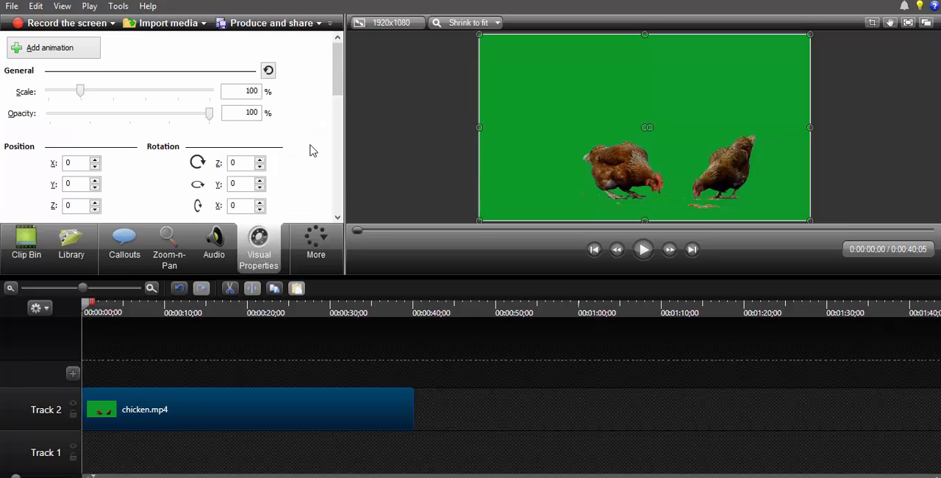
drag(338, 76, 337, 121)
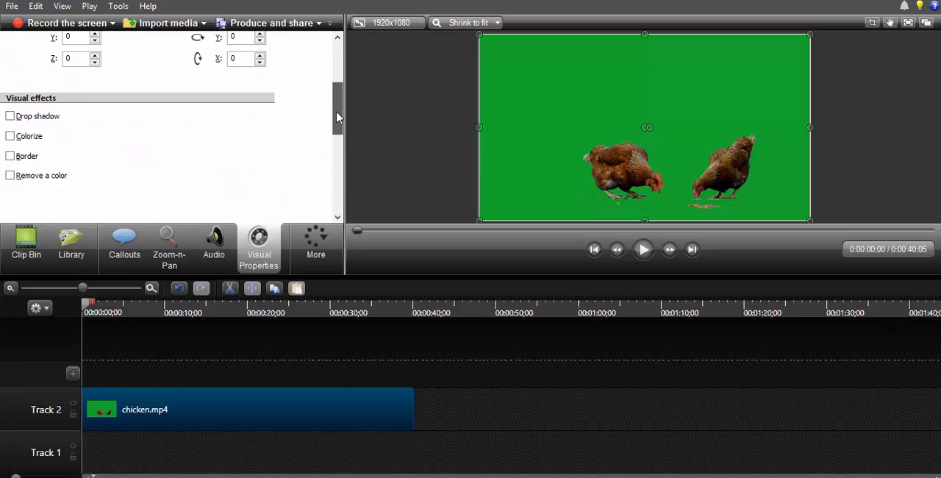
click(318, 247)
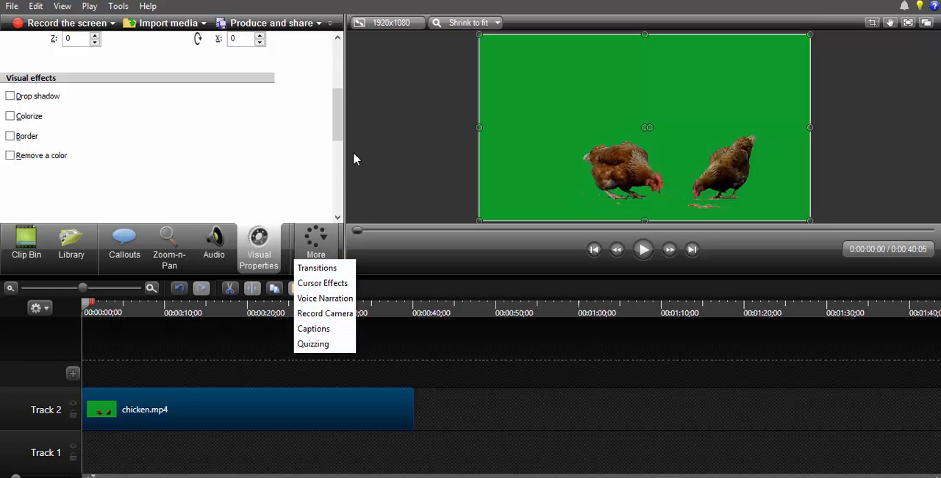
click(340, 127)
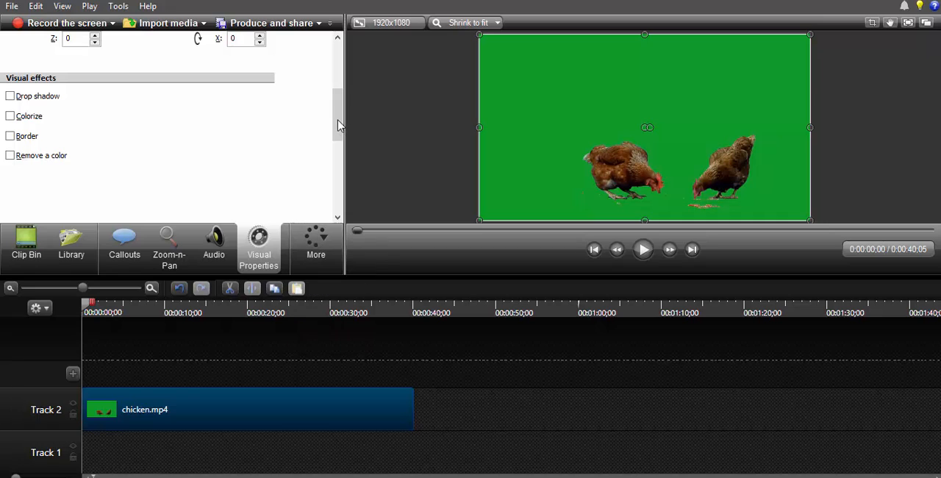
click(11, 156)
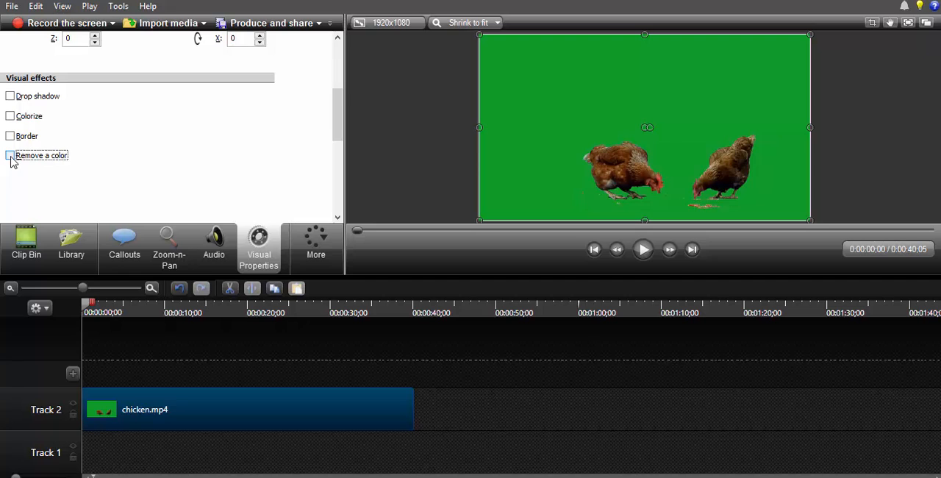
drag(337, 114, 337, 135)
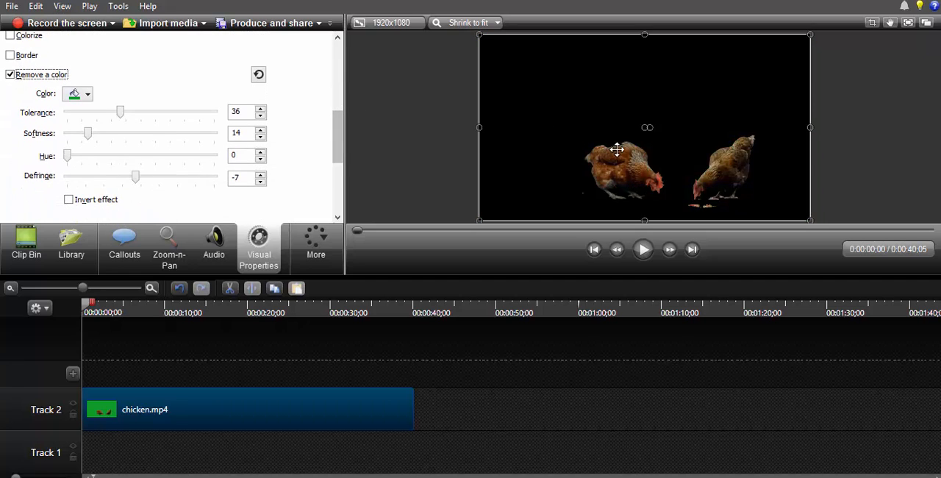
click(78, 95)
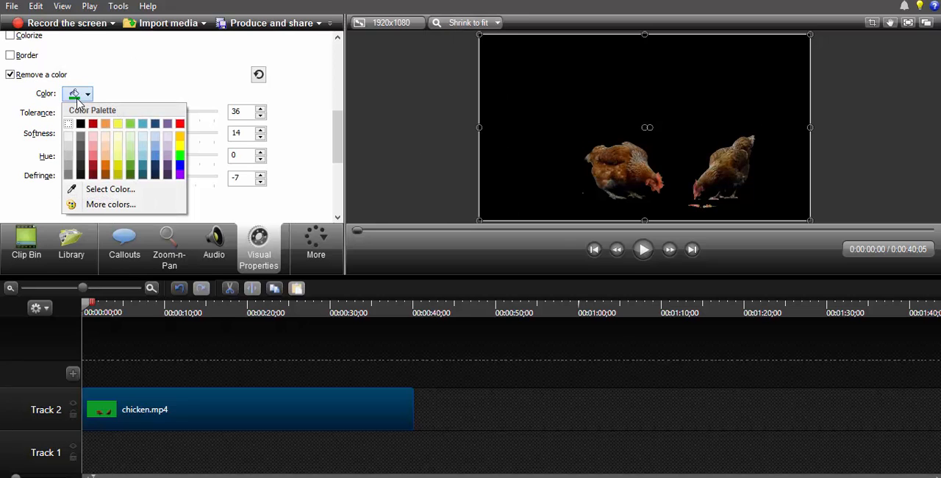
click(129, 191)
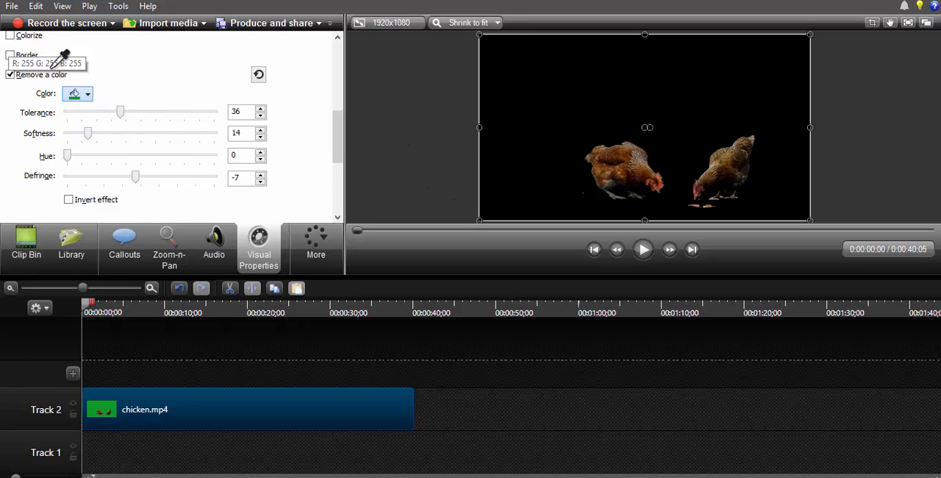
click(83, 91)
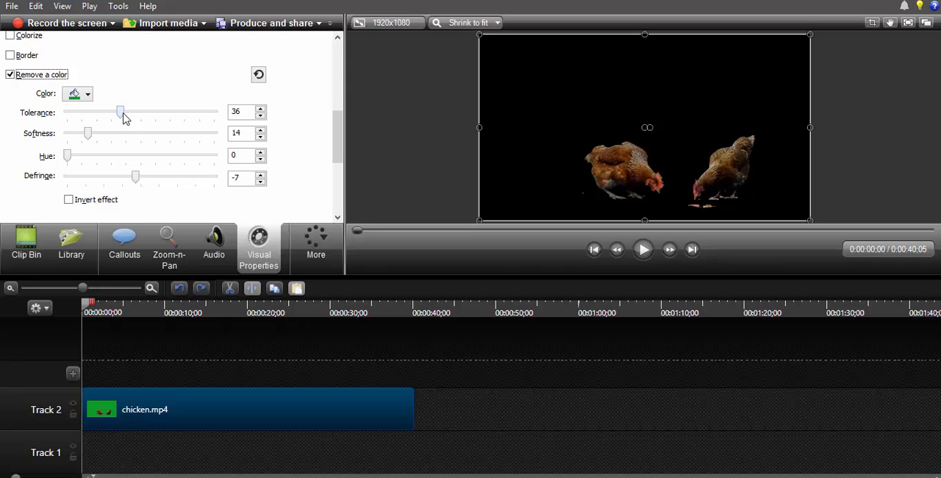
- Adjust the color removal to tolerance 23, softness 28 and hue 8
drag(122, 114, 144, 114)
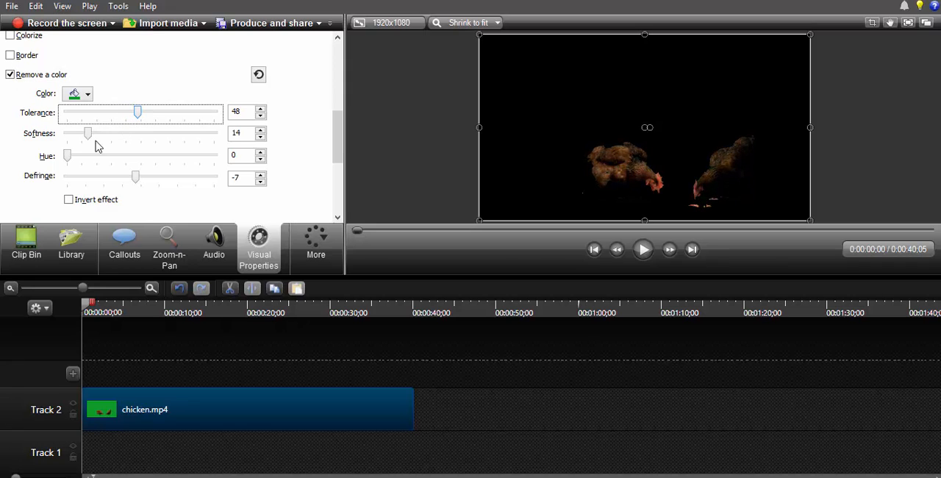
drag(89, 135, 81, 161)
click(94, 115)
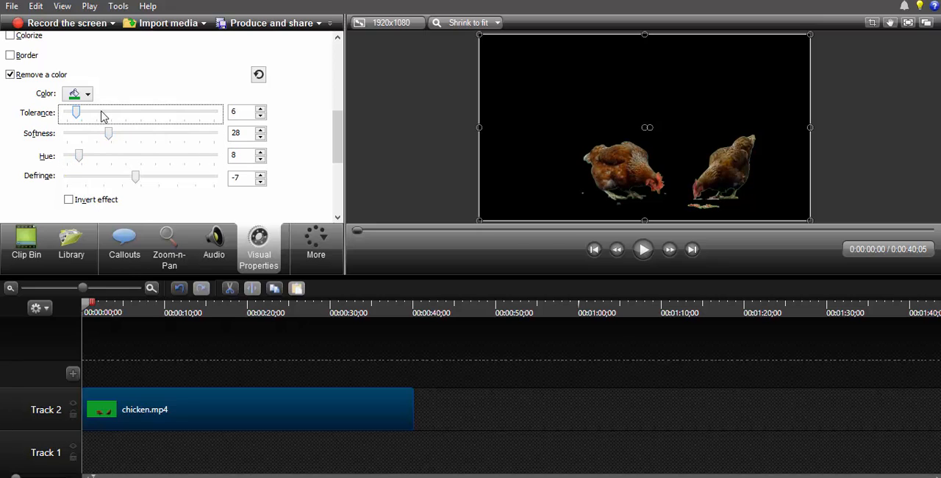
click(103, 118)
click(117, 117)
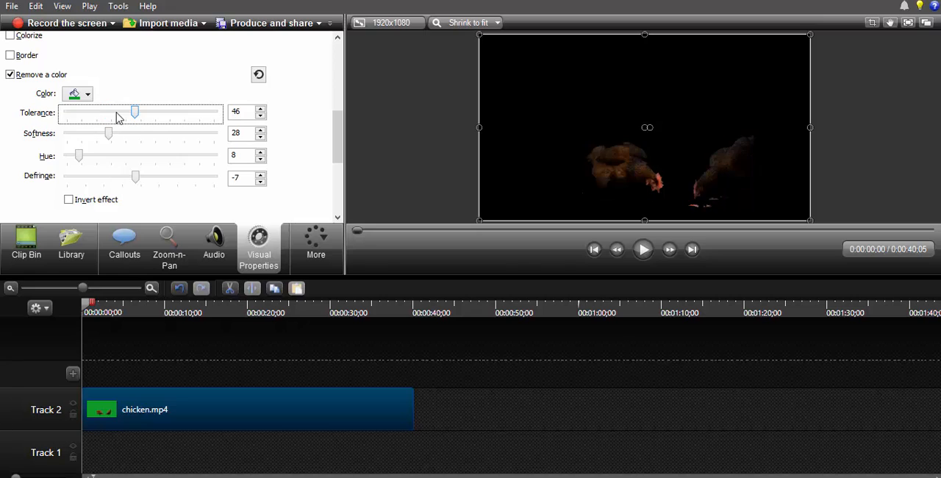
drag(64, 120, 53, 122)
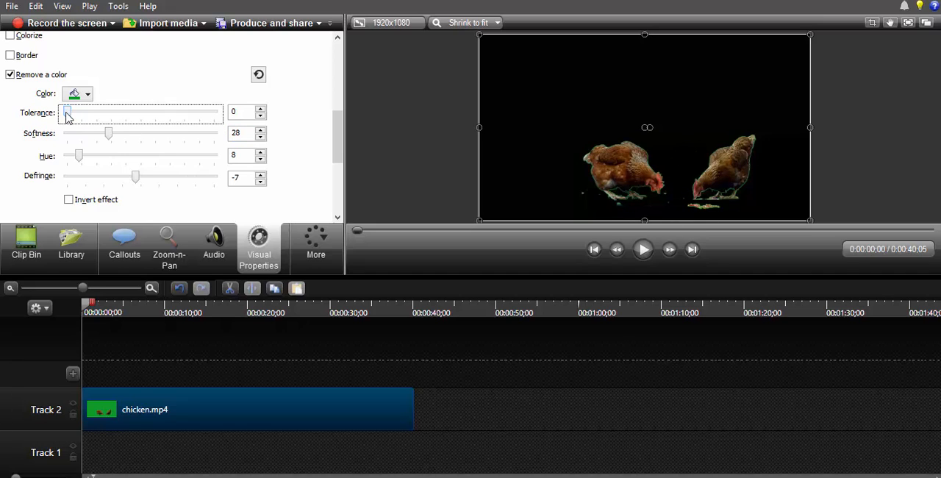
drag(67, 119, 102, 120)
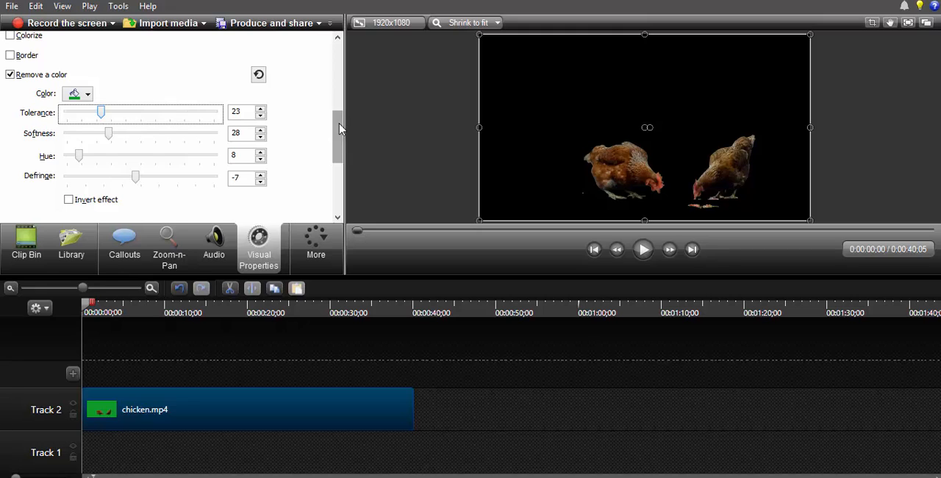
- Play the keyed chicken clip from the beginning to check the background removal
drag(336, 116, 348, 75)
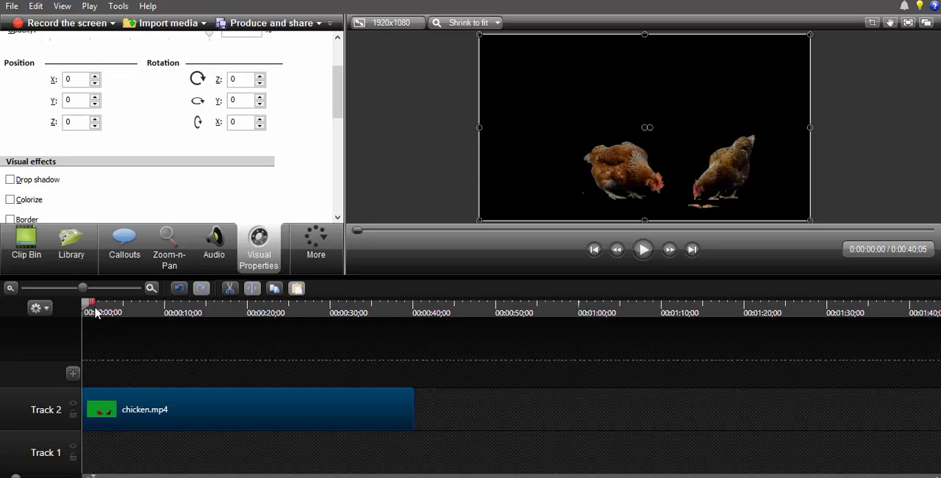
mouse_move(88, 306)
mouse_down()
mouse_move(108, 309)
mouse_move(72, 311)
mouse_up()
key(space)
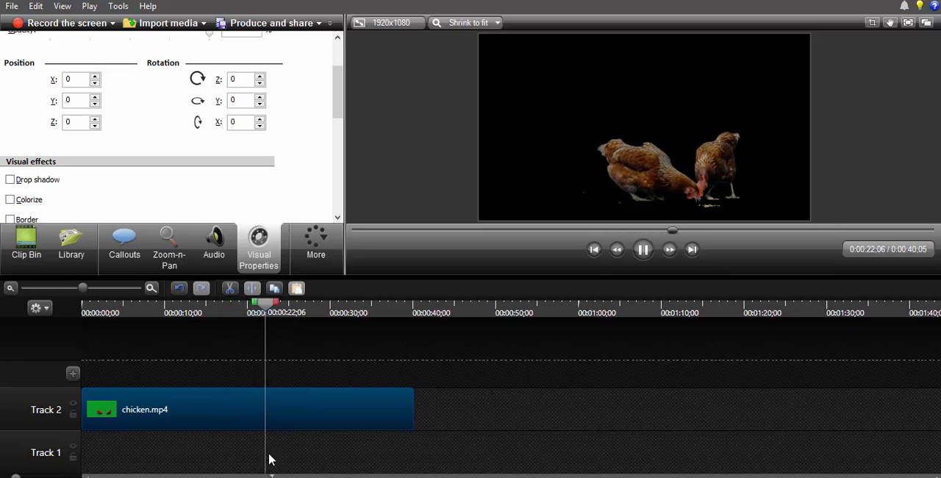
key(space)
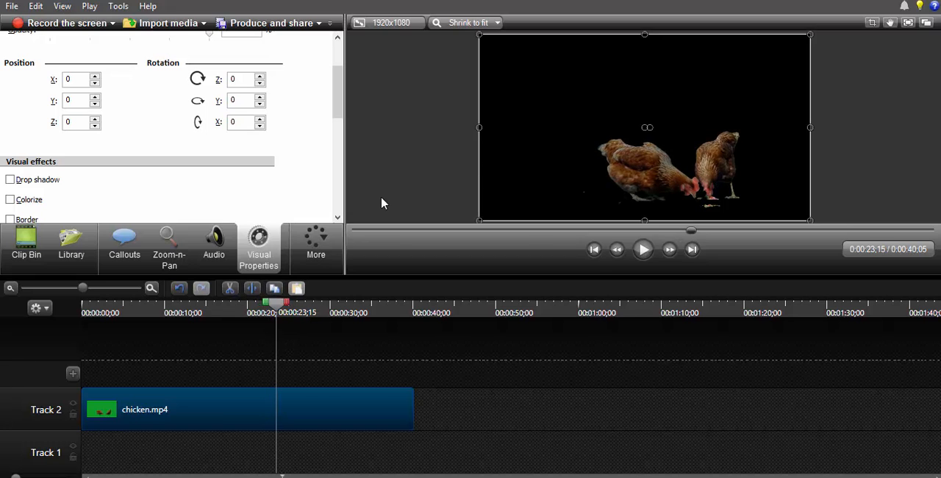
- Import thumnail10.jpg from the My Company folder and place it at the start of Track 1 beneath the chicken clip
click(168, 23)
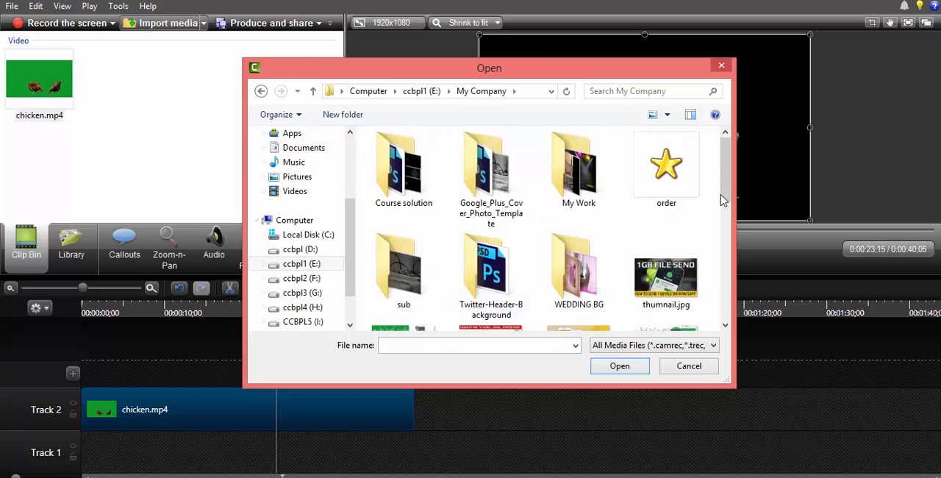
scroll(728, 196, down, 3)
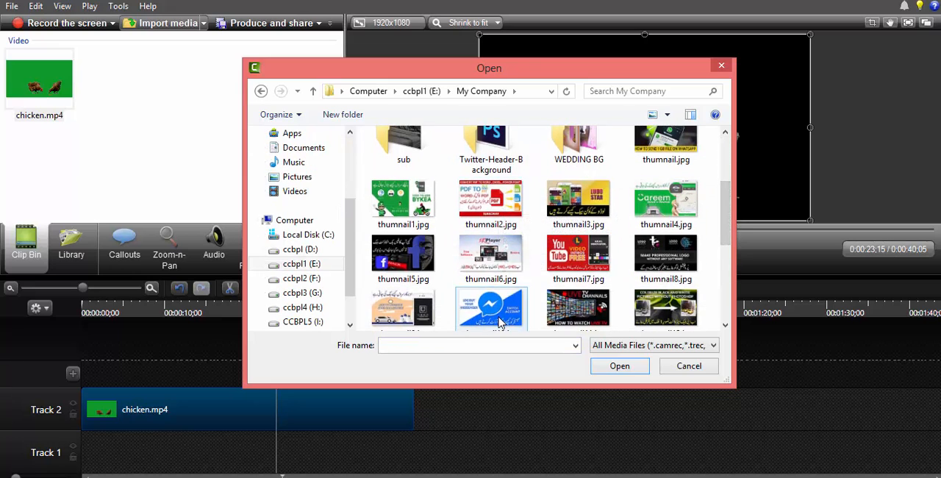
click(499, 309)
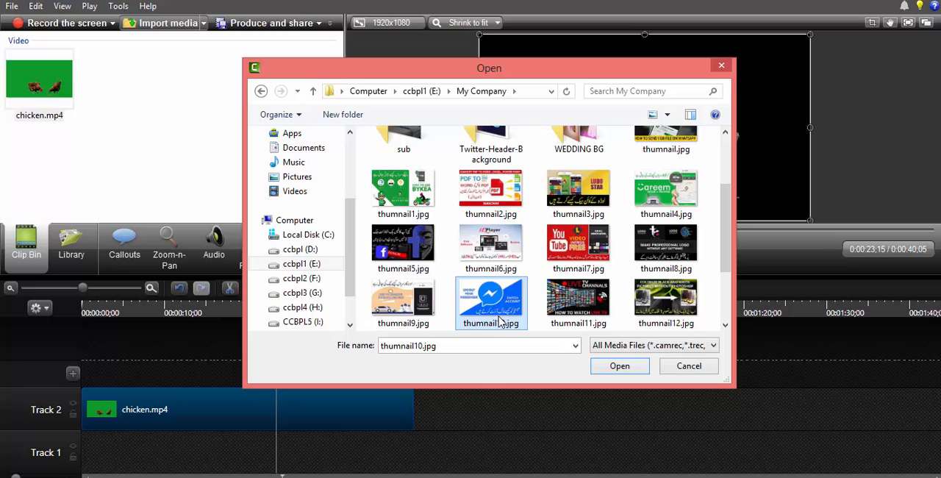
click(628, 369)
click(50, 92)
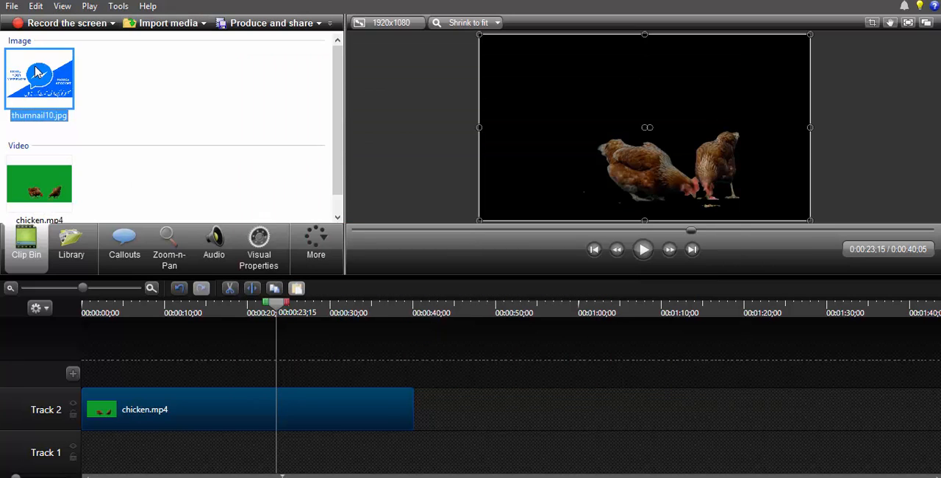
- Extend the background image to the end of the chicken clip and enlarge it to fill the canvas
drag(144, 443, 410, 441)
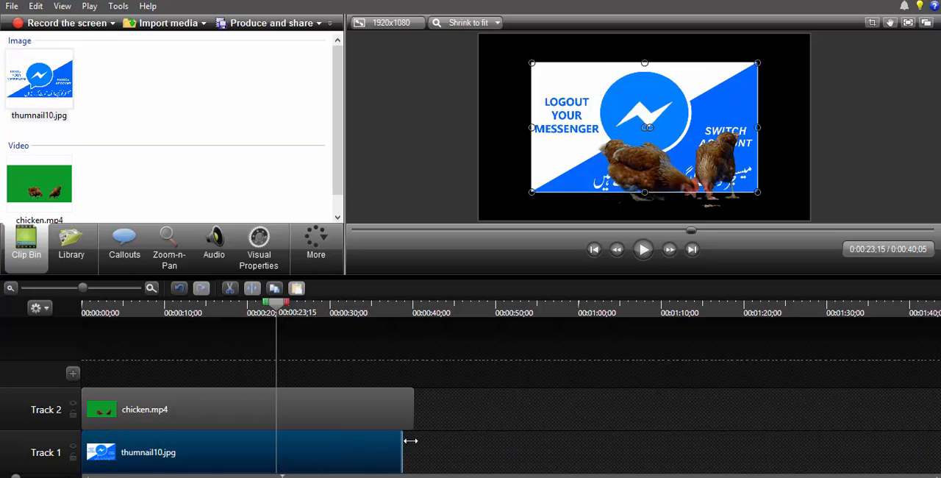
drag(534, 192, 479, 223)
drag(759, 60, 810, 33)
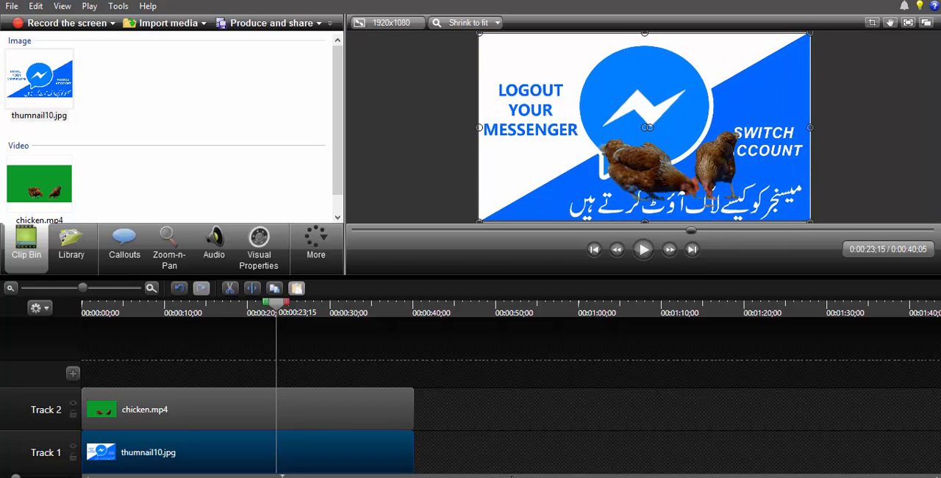
click(502, 436)
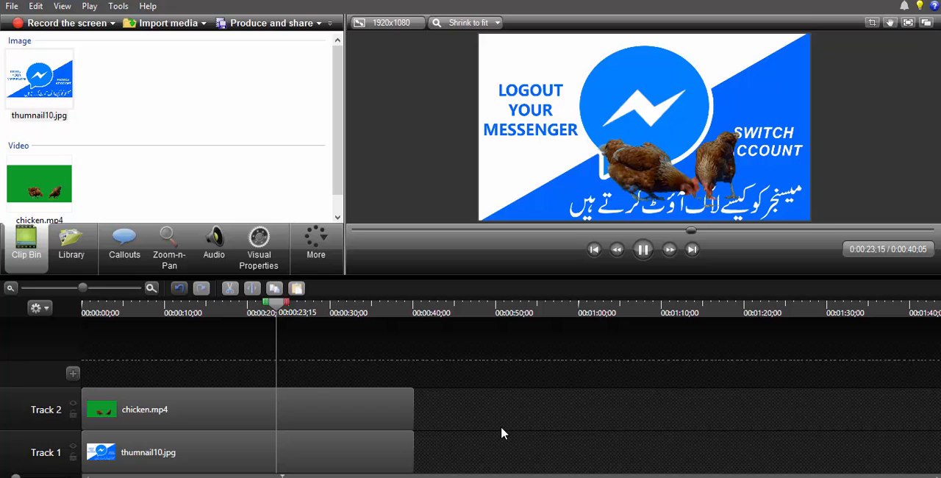